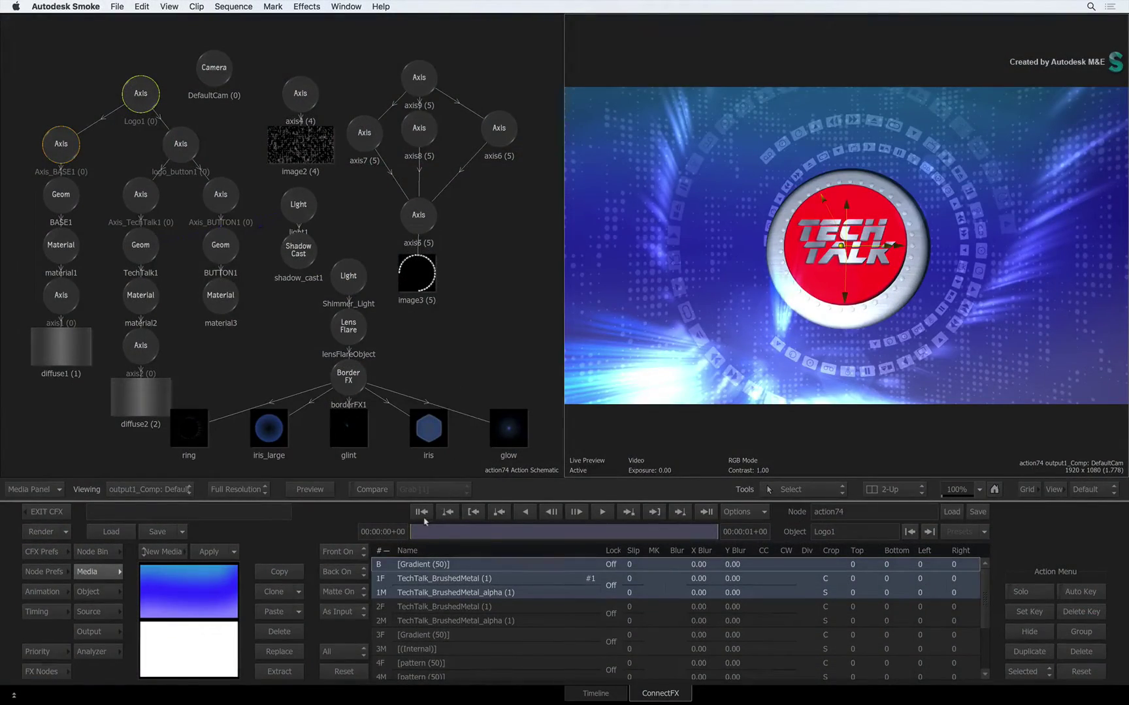
Scrub the TECH TALK logo animation forward, then back to stop at frame 21
left_click_drag(418, 527, 683, 523)
left_click_drag(573, 526, 406, 531)
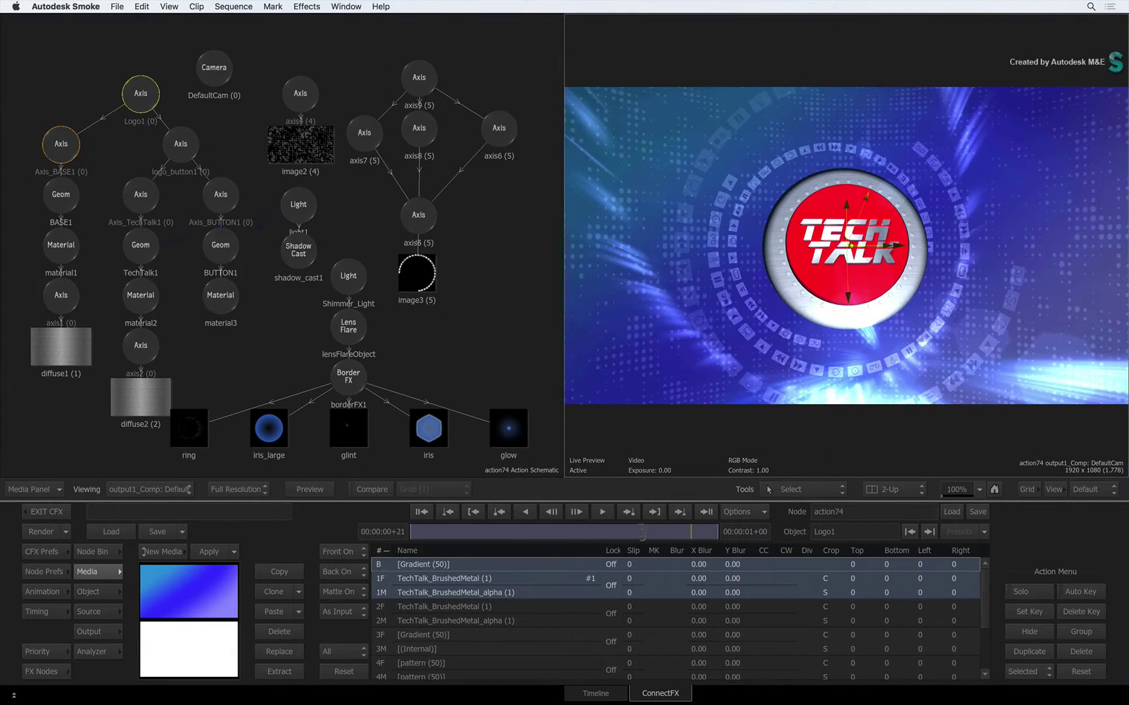
Scrub back, then return the composite to its first frame, 00:00:00+00
left_click_drag(642, 532, 700, 532)
left_click(413, 523)
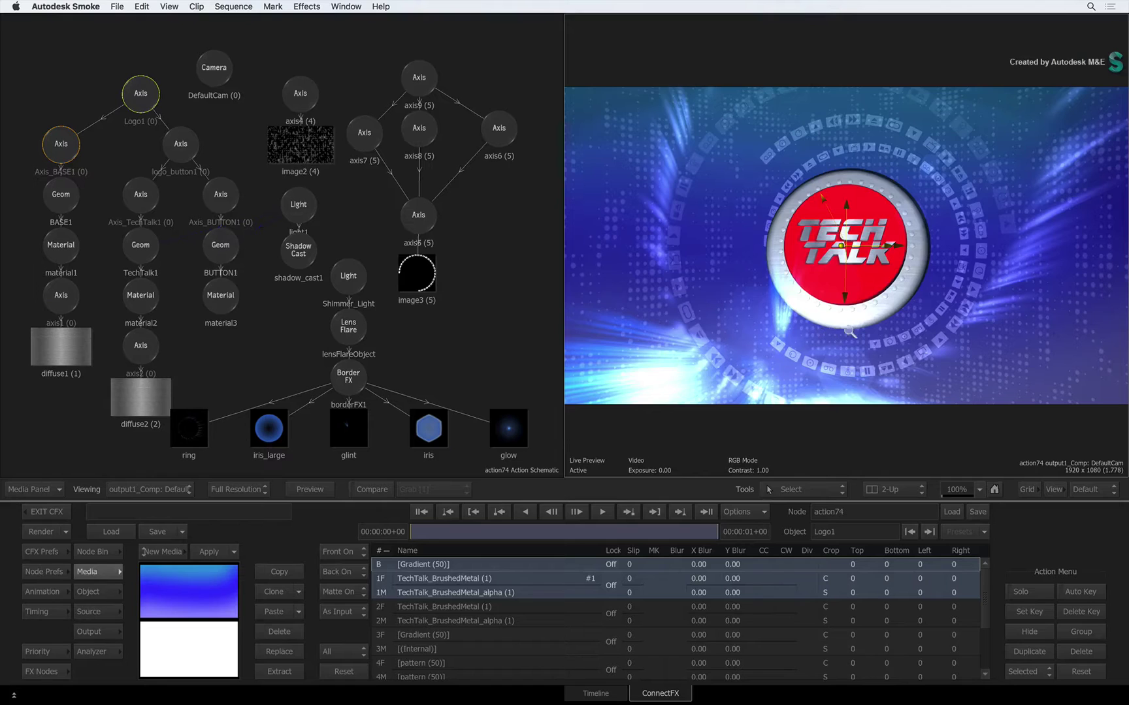
Zoom in on the TECH TALK logo, pan around it, and orbit the 3D view
left_click_drag(863, 332, 810, 334)
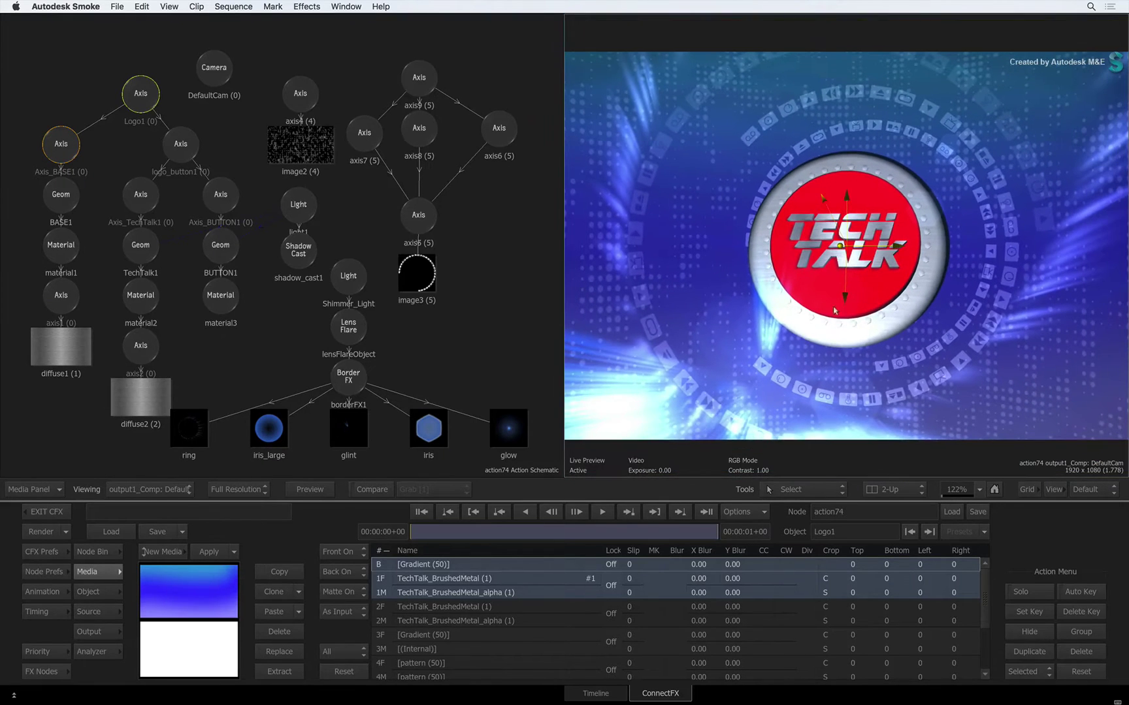
left_click_drag(845, 217, 905, 189)
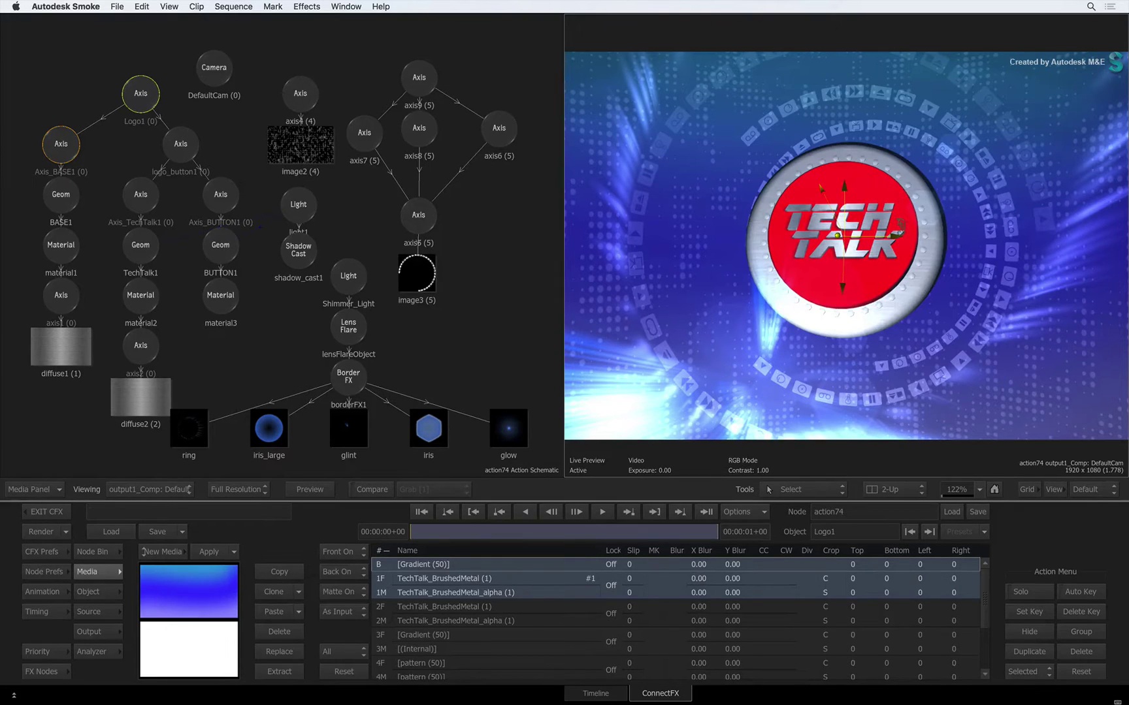
key("super+z")
key("o")
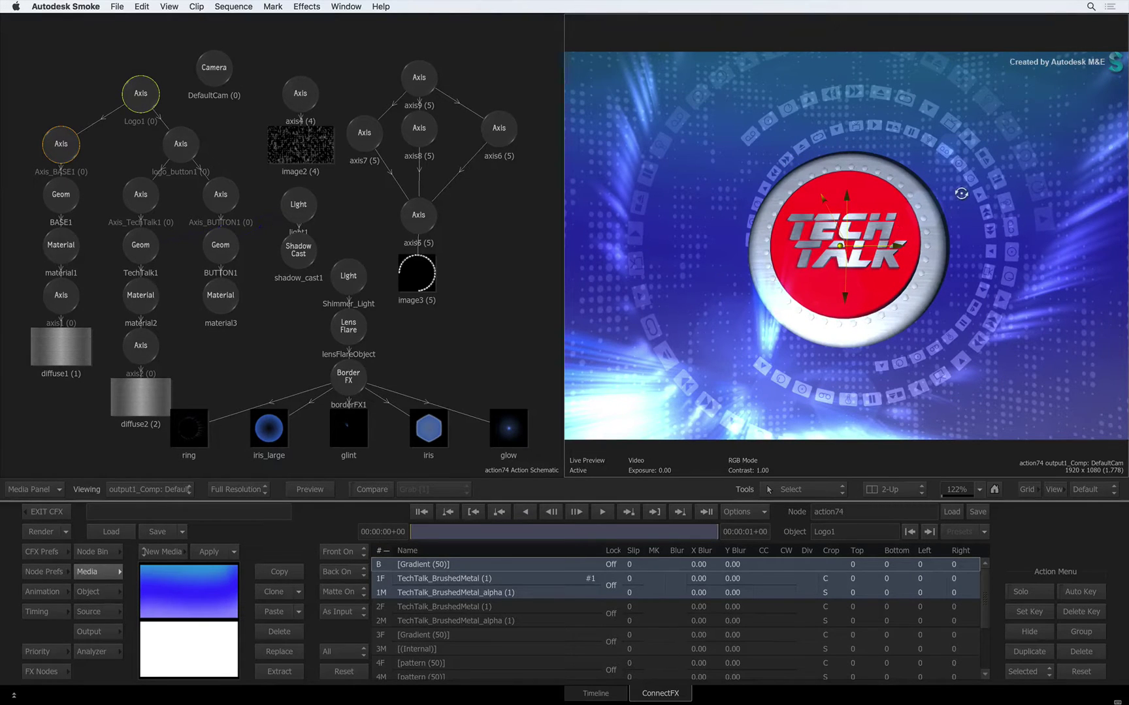
left_click_drag(960, 194, 958, 227)
Hide the preview gizmo, zoom out to fit the frame at about 93%, and restore Live Preview
left_click(318, 490)
left_click_drag(862, 333, 836, 337)
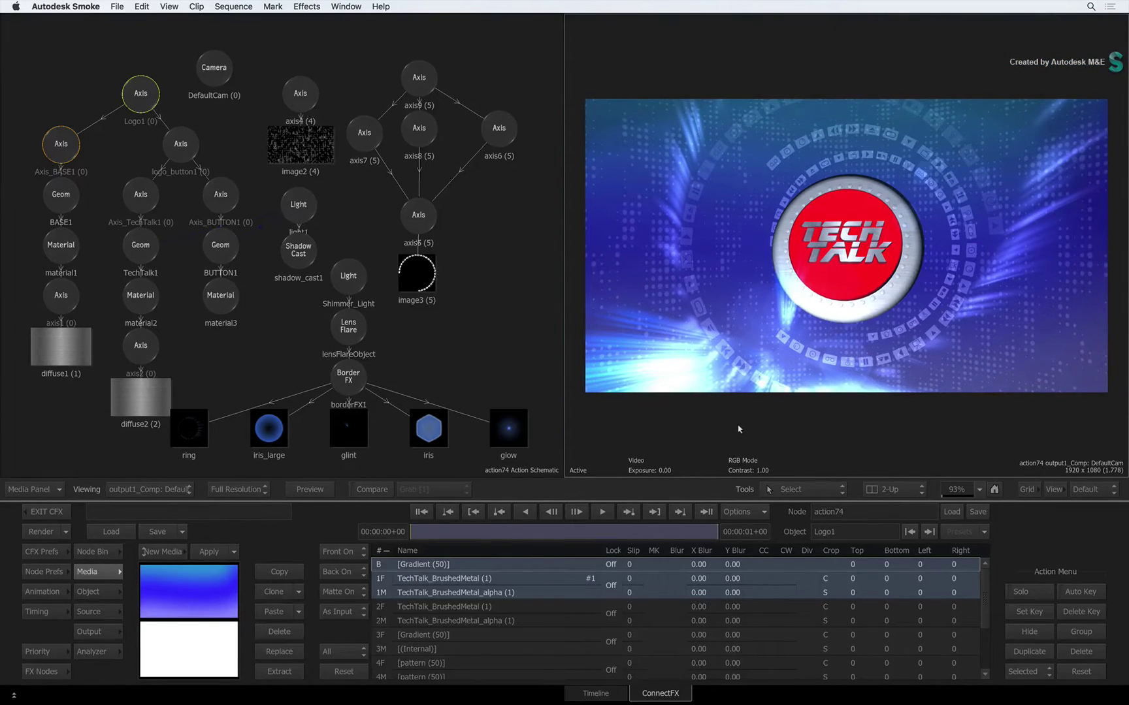
key("F4")
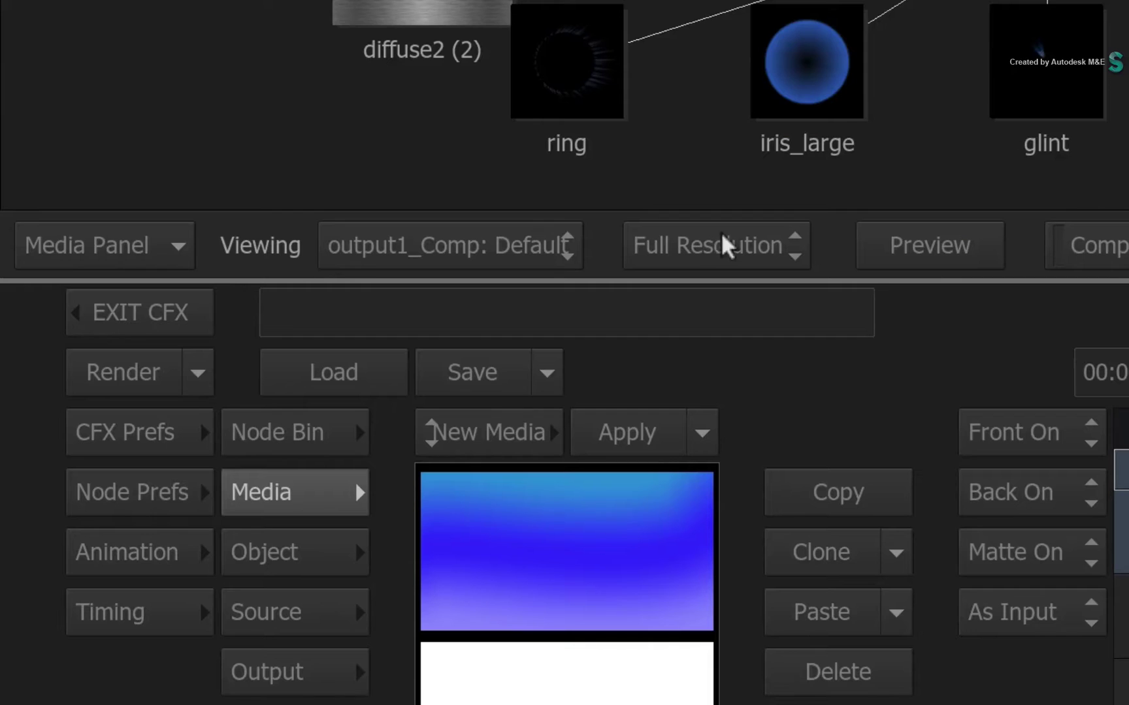
left_click(254, 488)
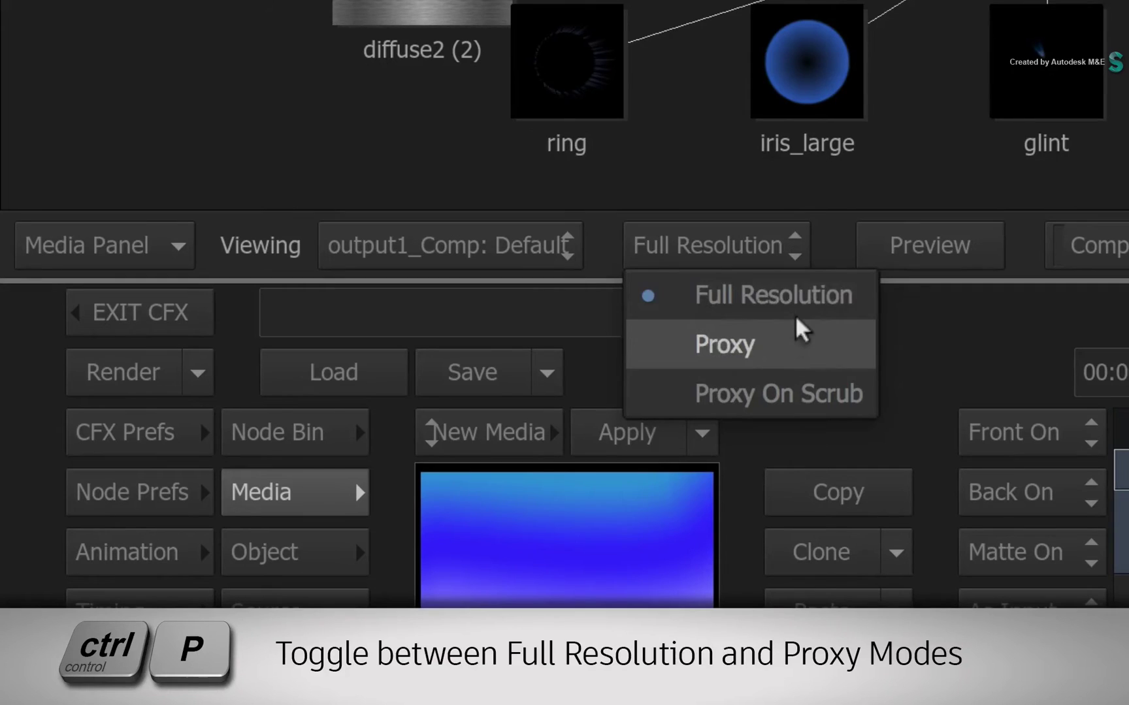
left_click(803, 289)
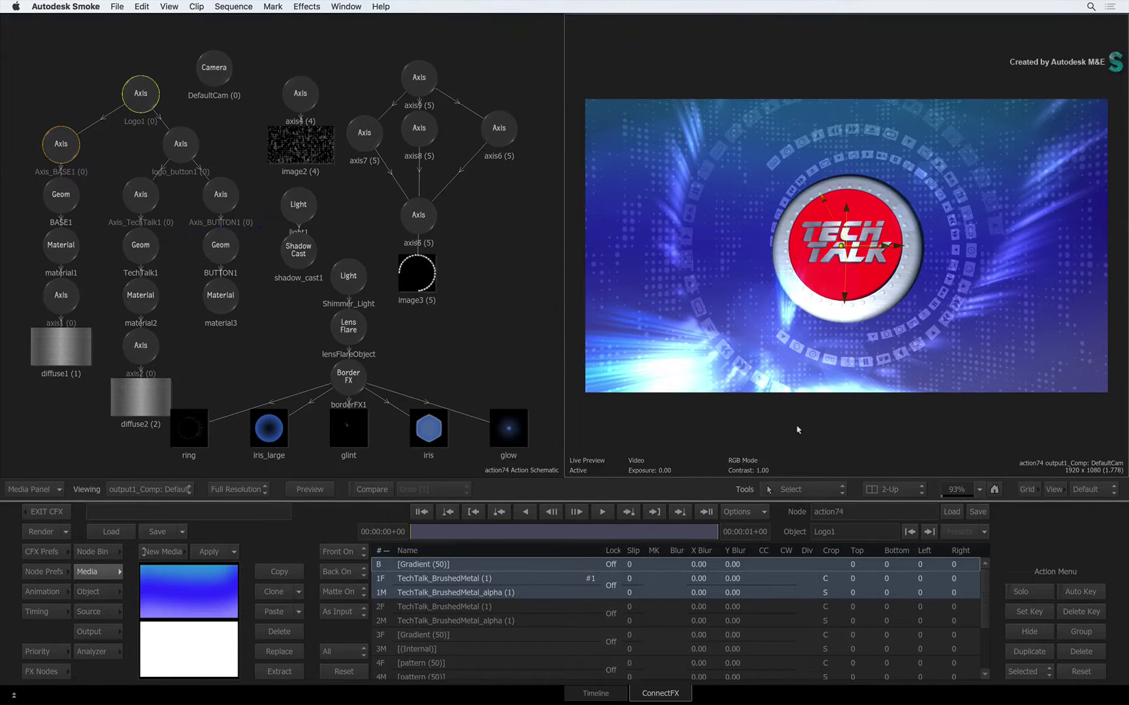
Make the viewer full screen and switch it between 3D View and Live Preview
key("ctrl+Escape")
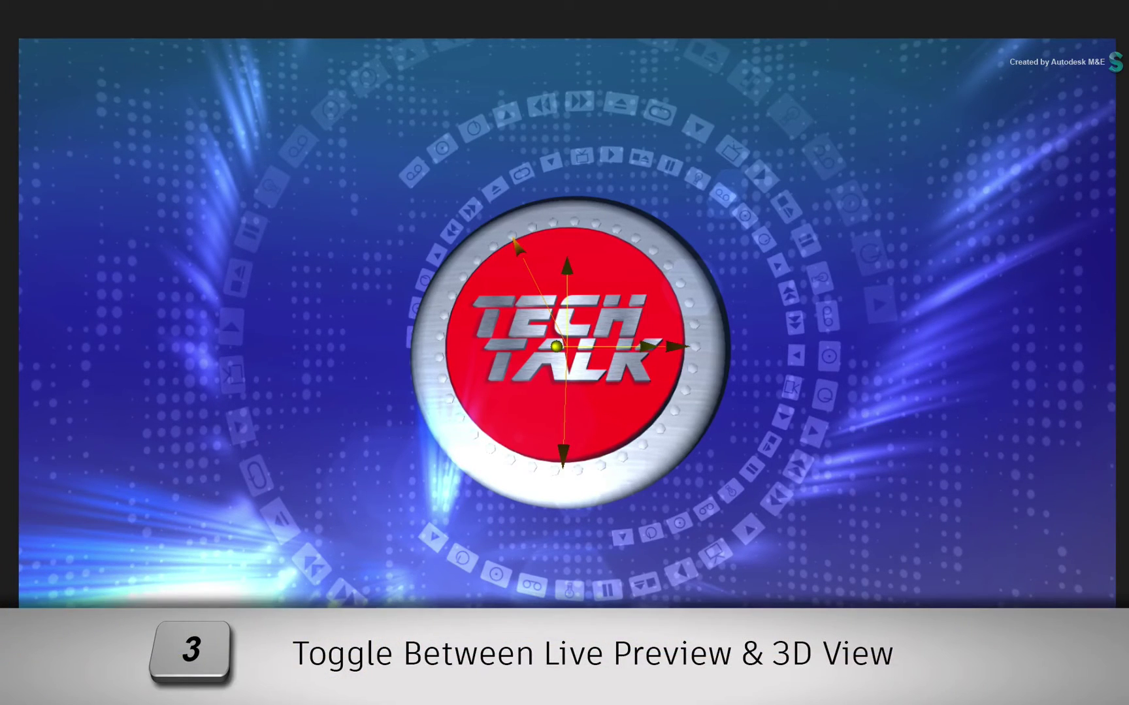
key("3")
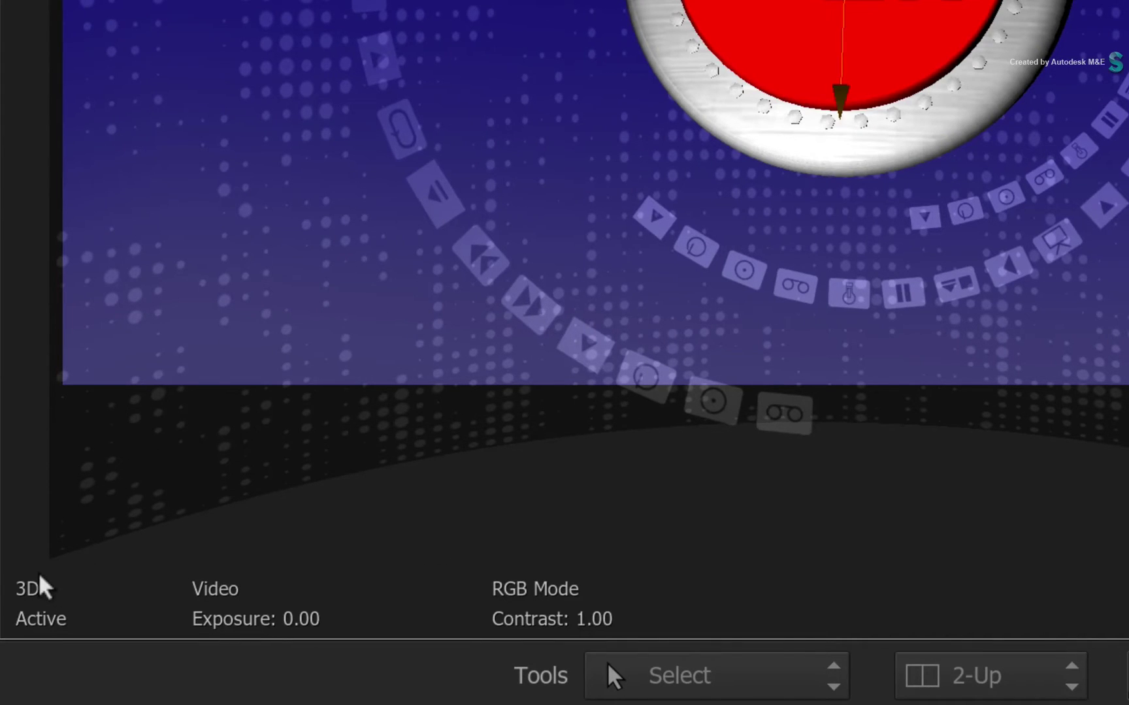
key("4")
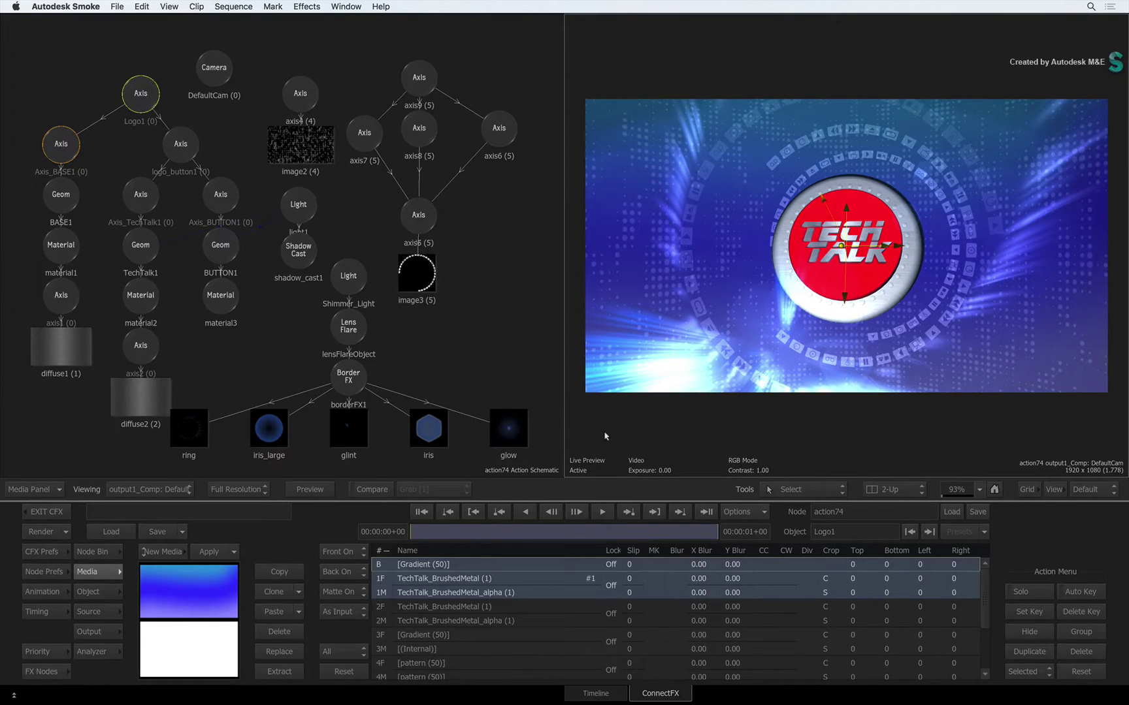
key("F4")
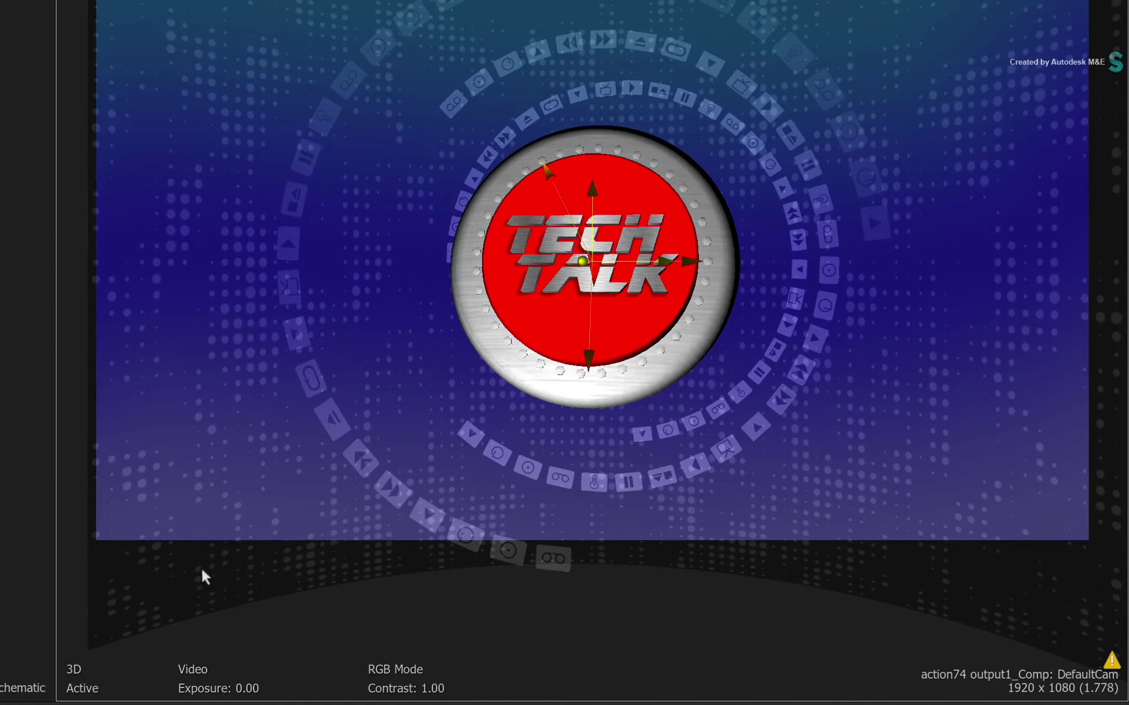
Zoom in on the TECH TALK lettering, reset zoom to 100%, and return to Live Preview
left_click_drag(522, 361, 846, 372)
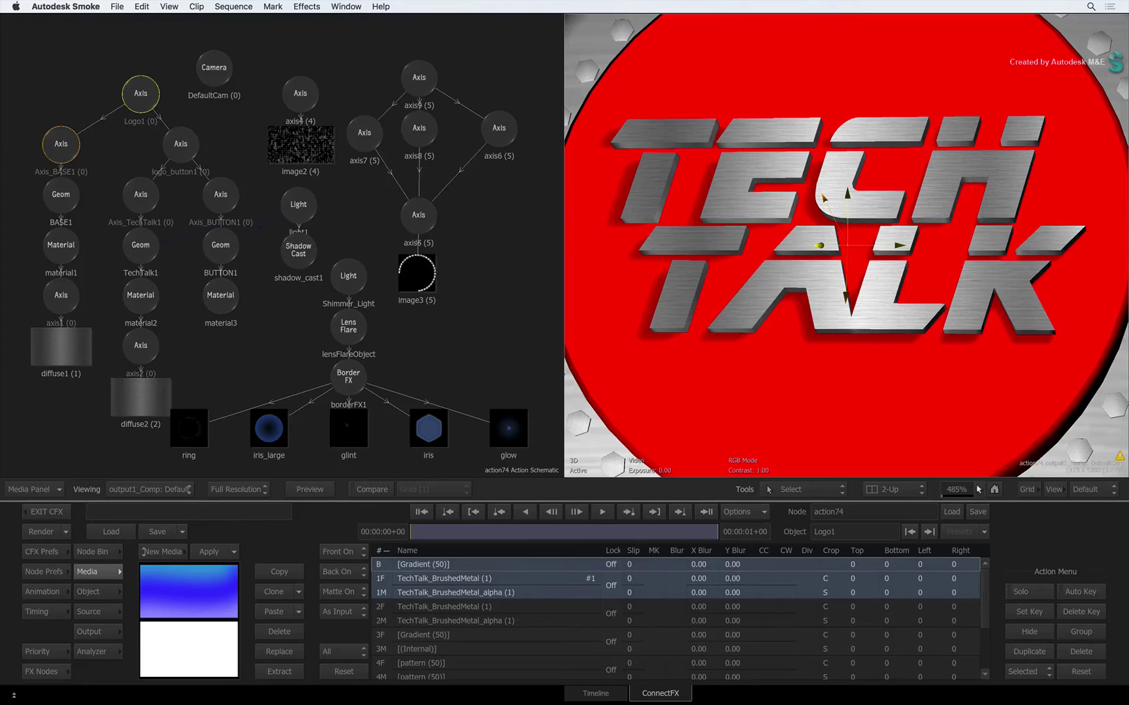
left_click(978, 489)
left_click(970, 480)
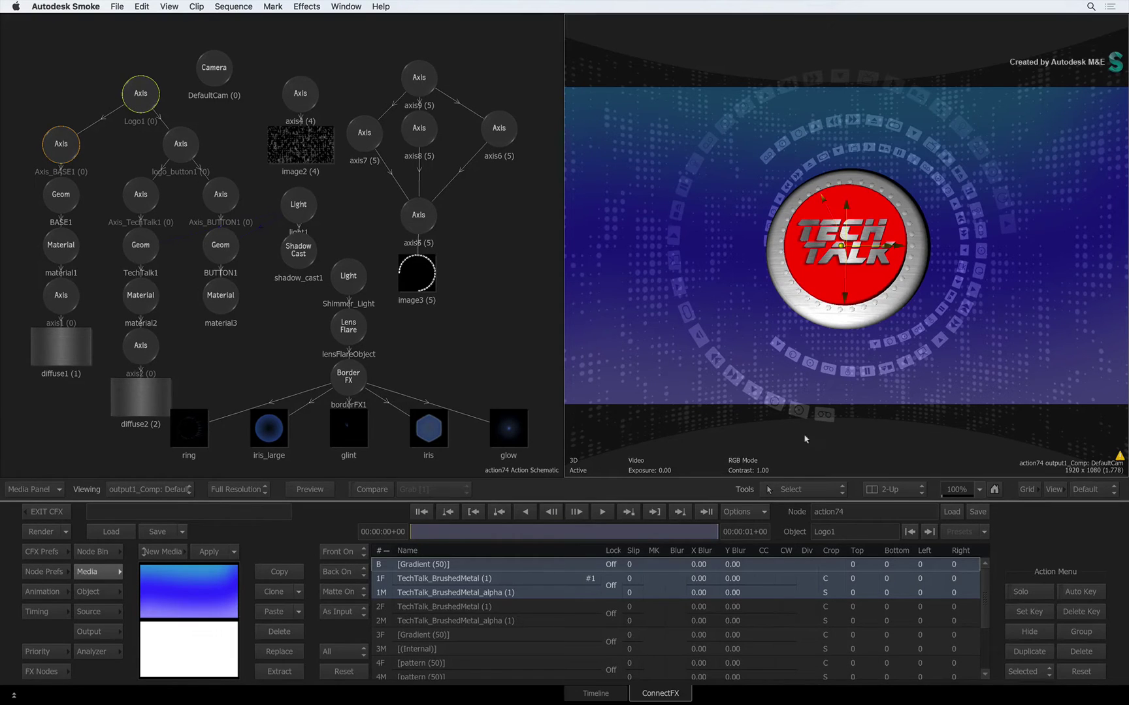
key("3")
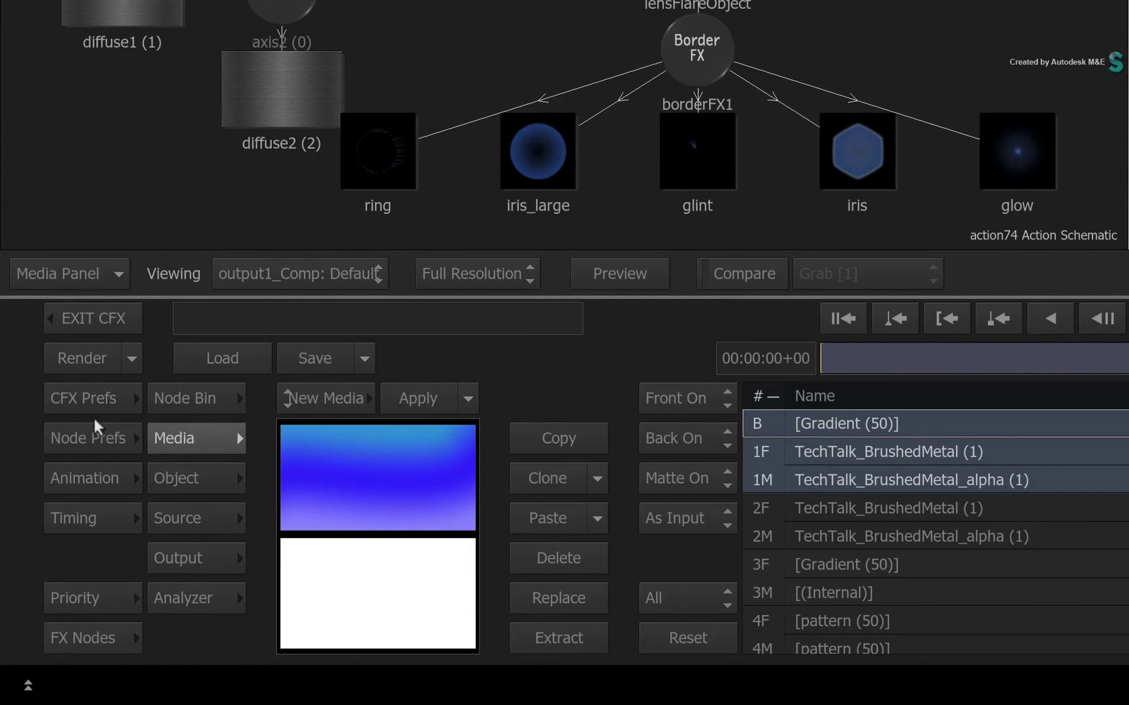
Turn on motion blur in the Action rendering preferences with 5 samples
left_click(94, 435)
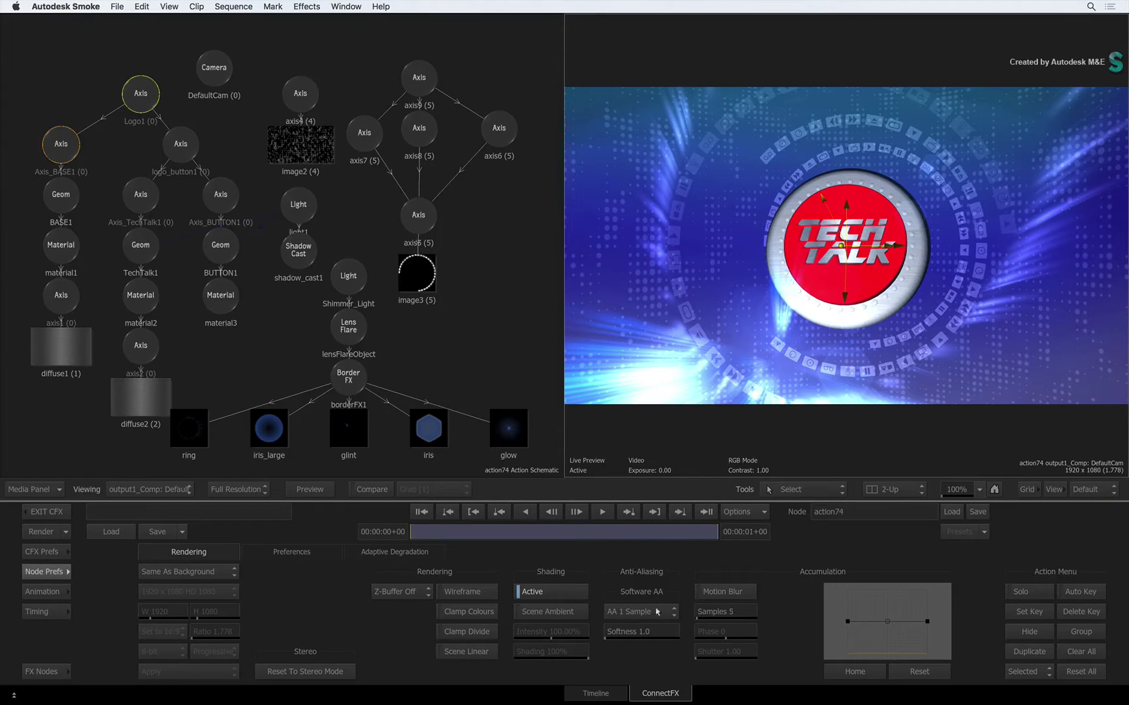
left_click(741, 589)
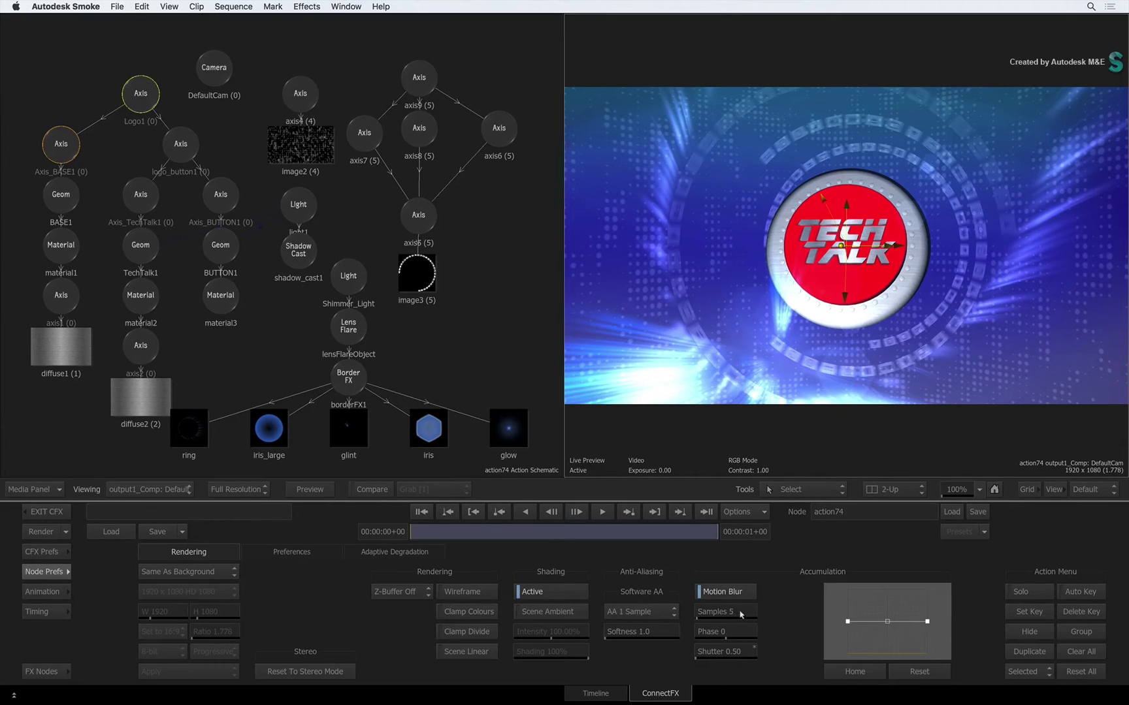
left_click_drag(756, 615, 774, 617)
left_click(736, 614)
left_click(712, 550)
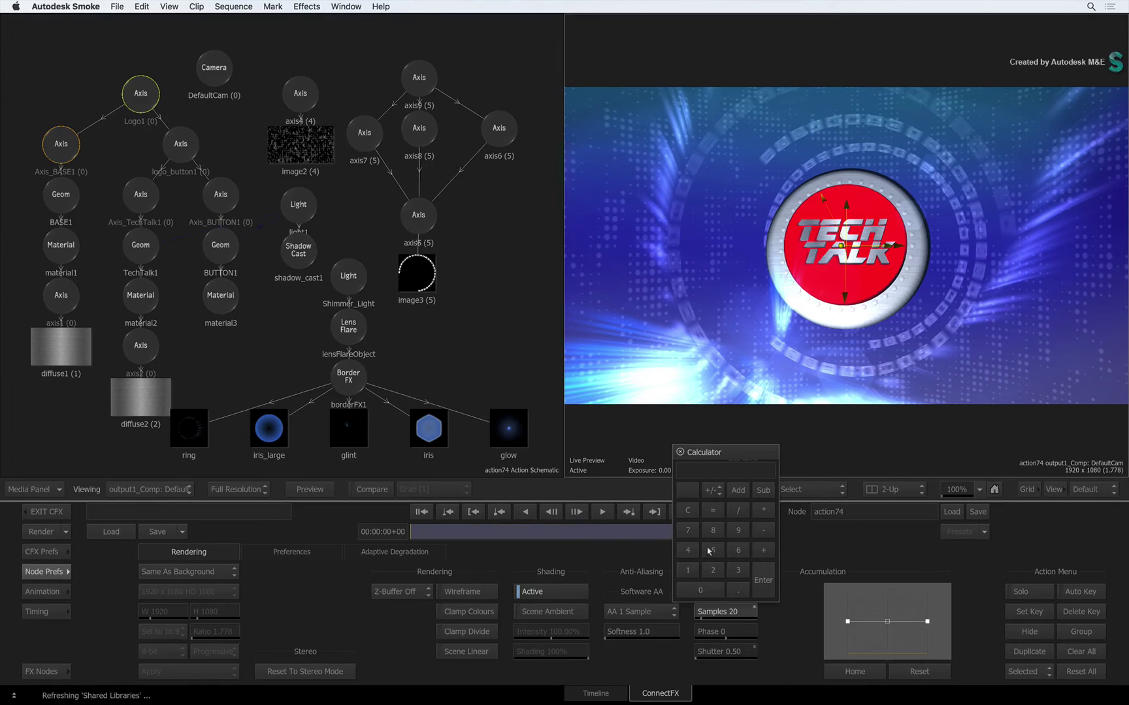
left_click(763, 580)
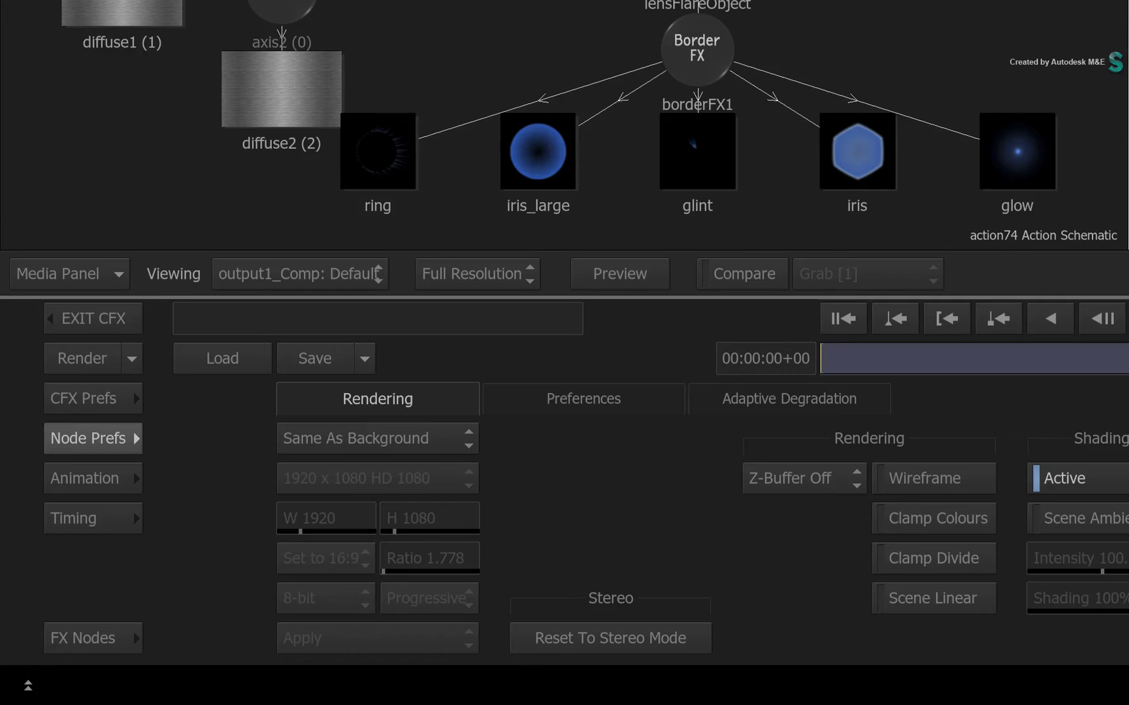
Set Adaptive Degradation to Active for the interactive preview
left_click(742, 405)
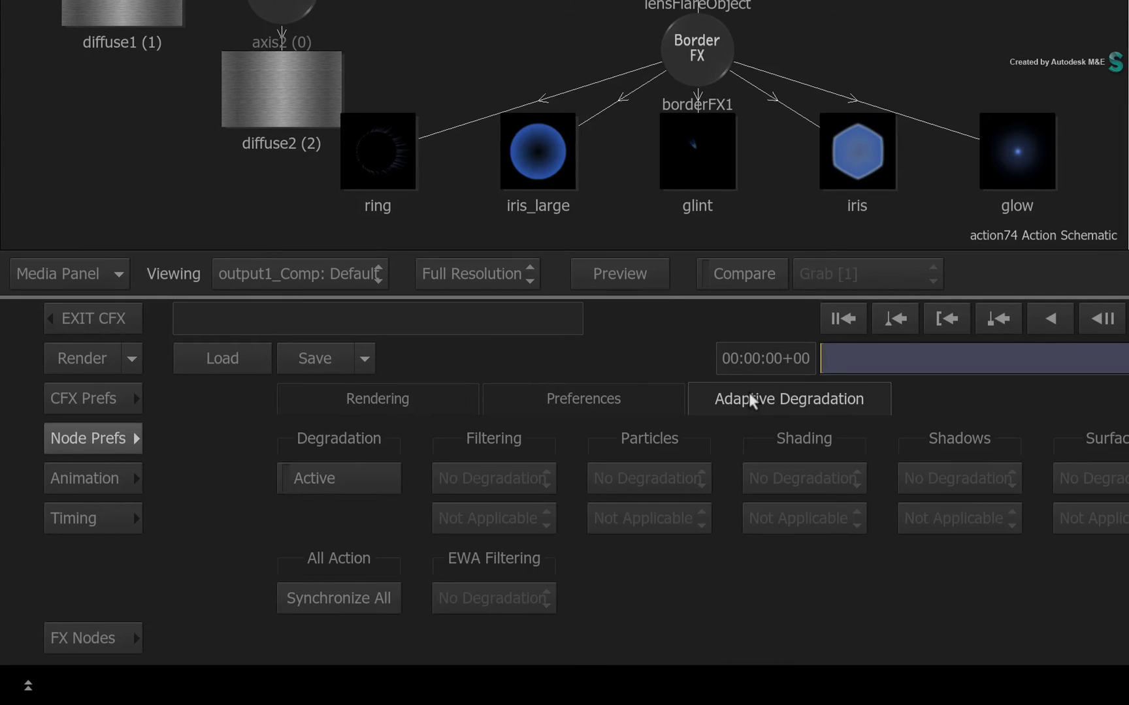
left_click(339, 475)
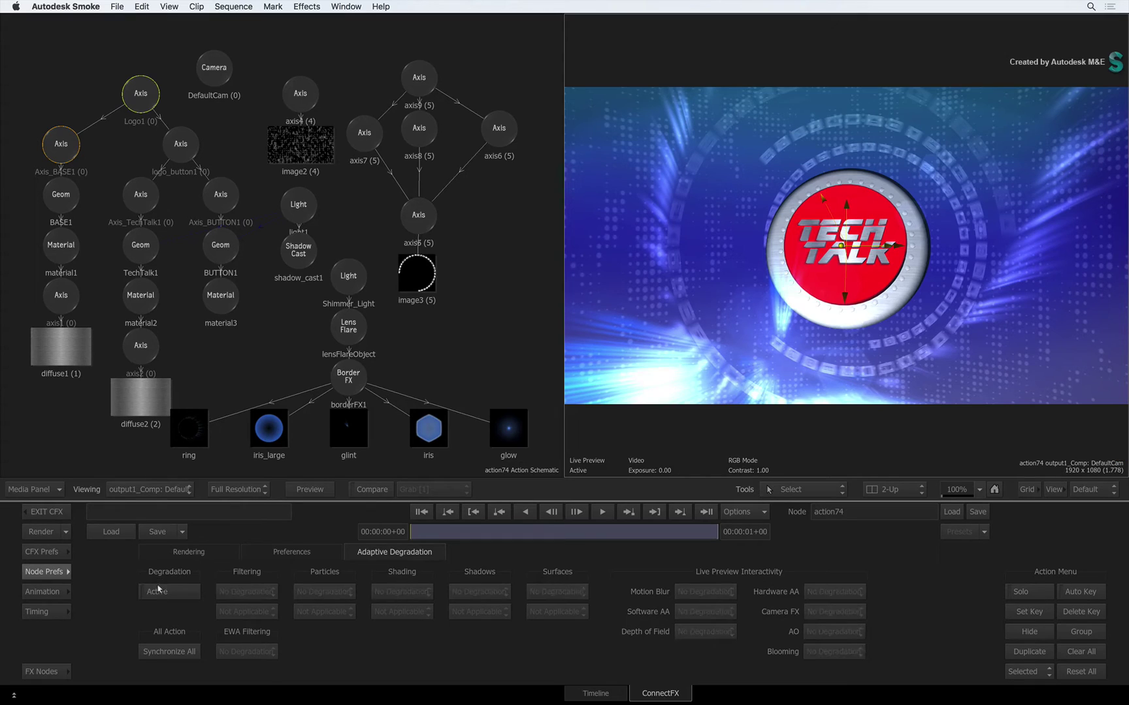
left_click(179, 550)
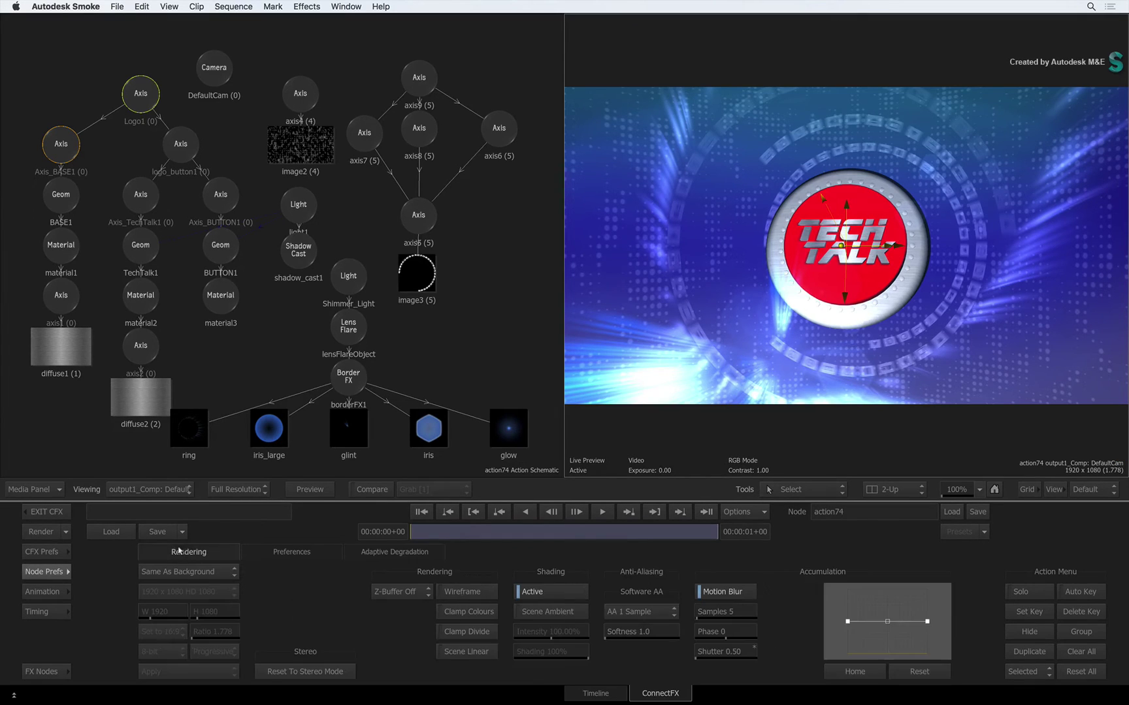
left_click(48, 569)
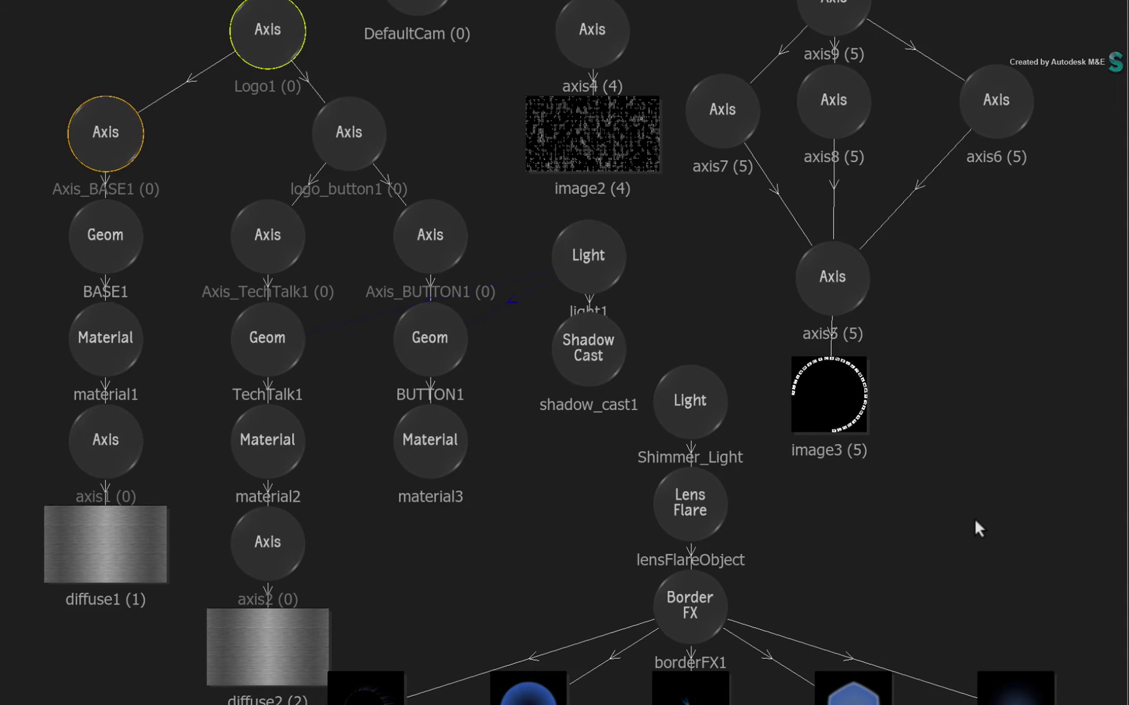
Assign Vignetting89 as Context 1 and show Context 1 in the right viewer
key("Escape")
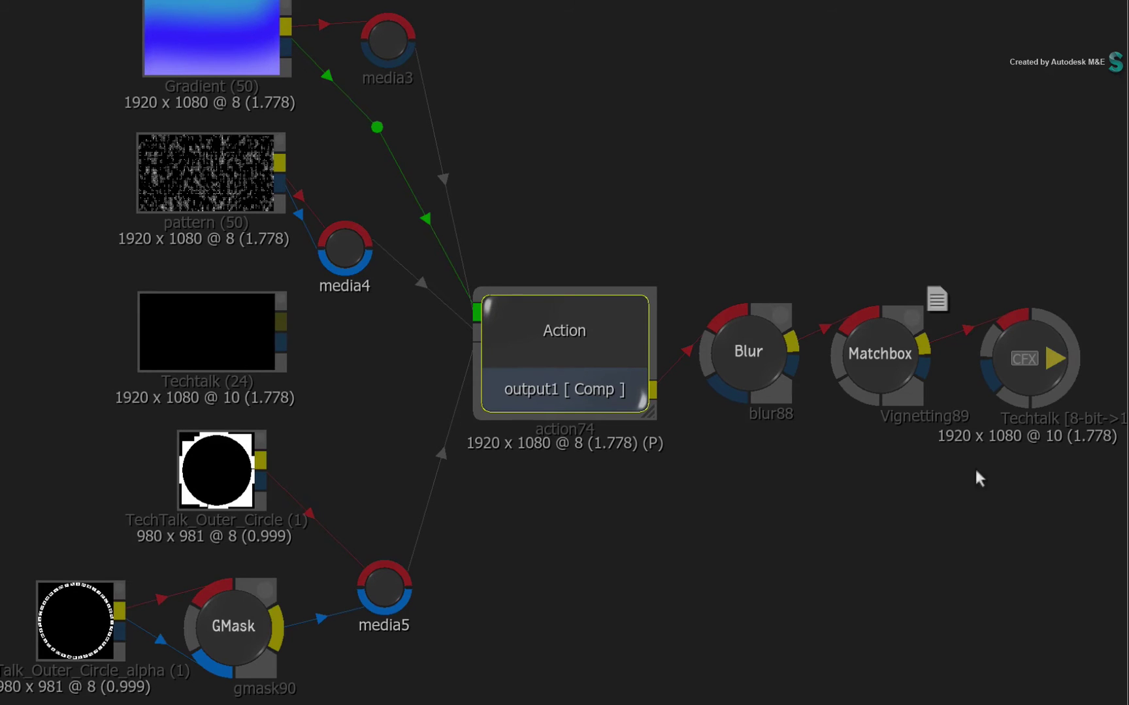
key("shift+c")
left_click(869, 345)
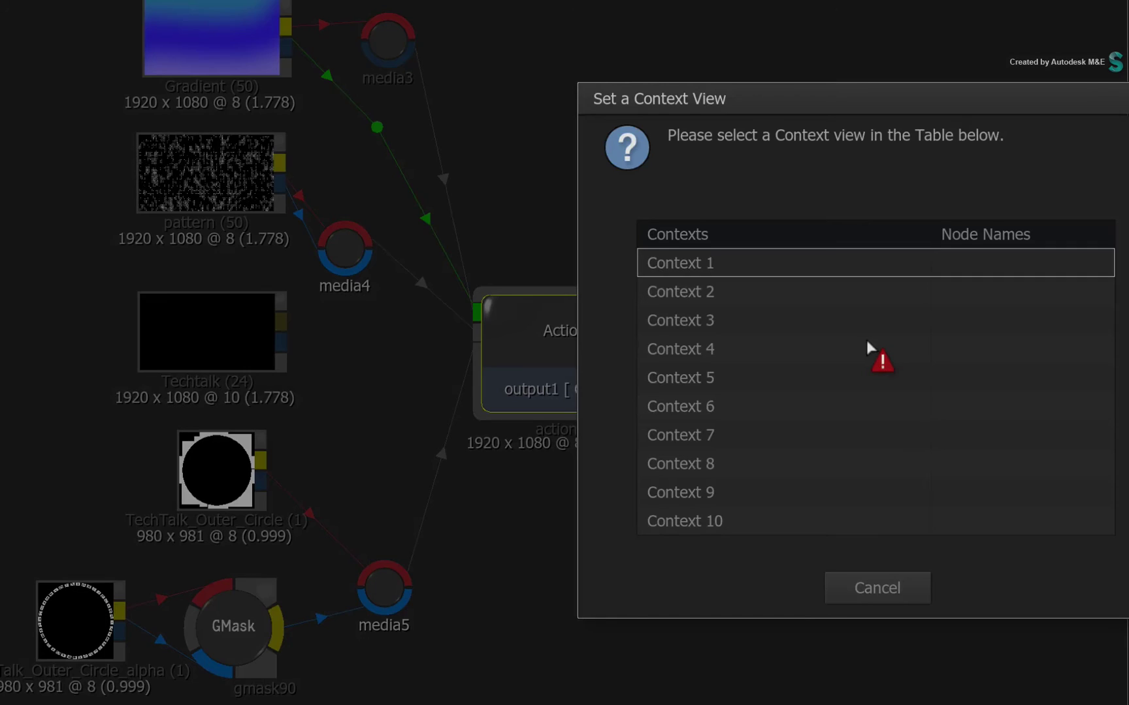
key("Return")
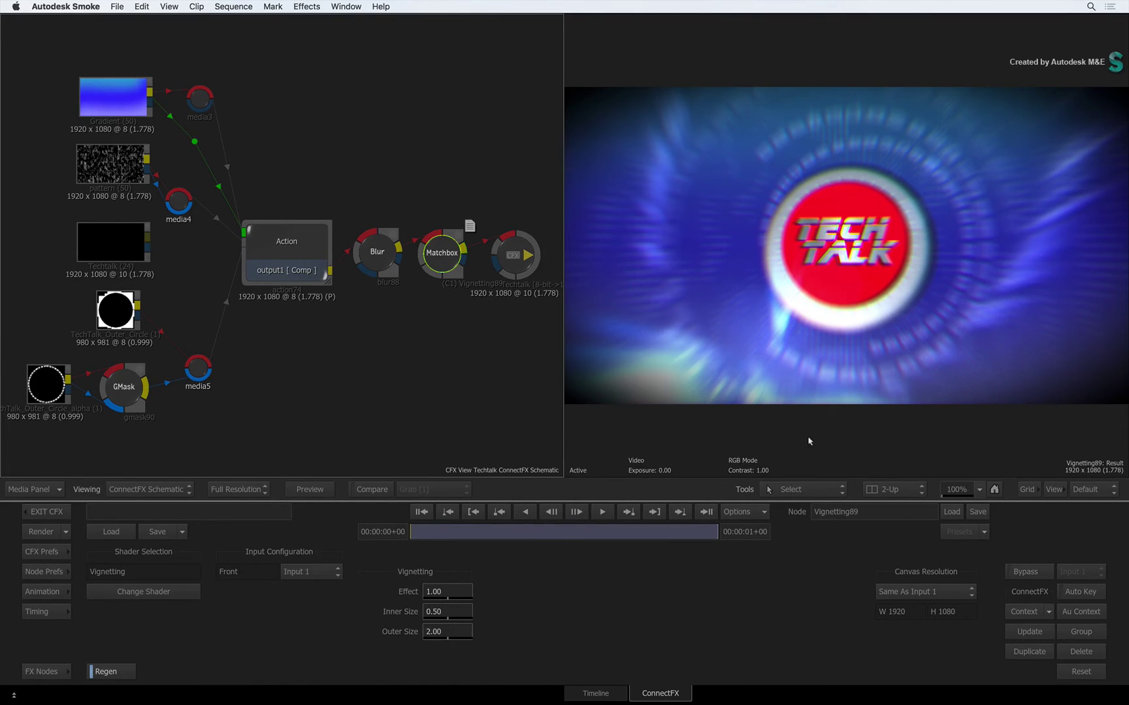
left_click(791, 426)
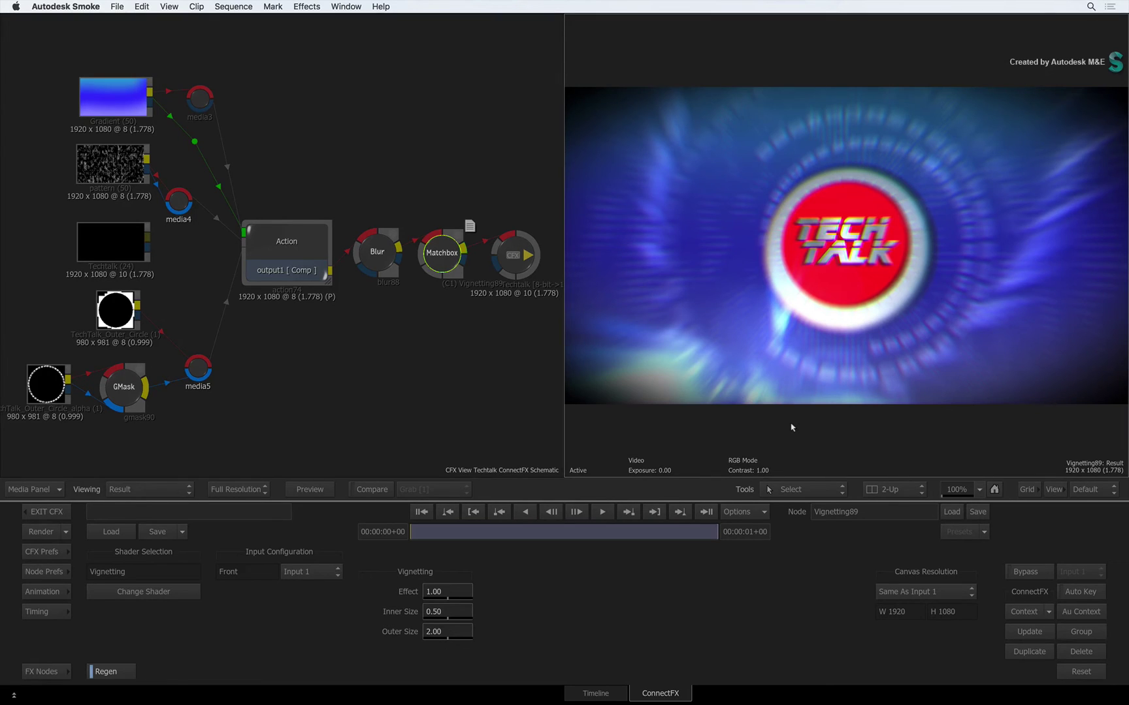
key("1")
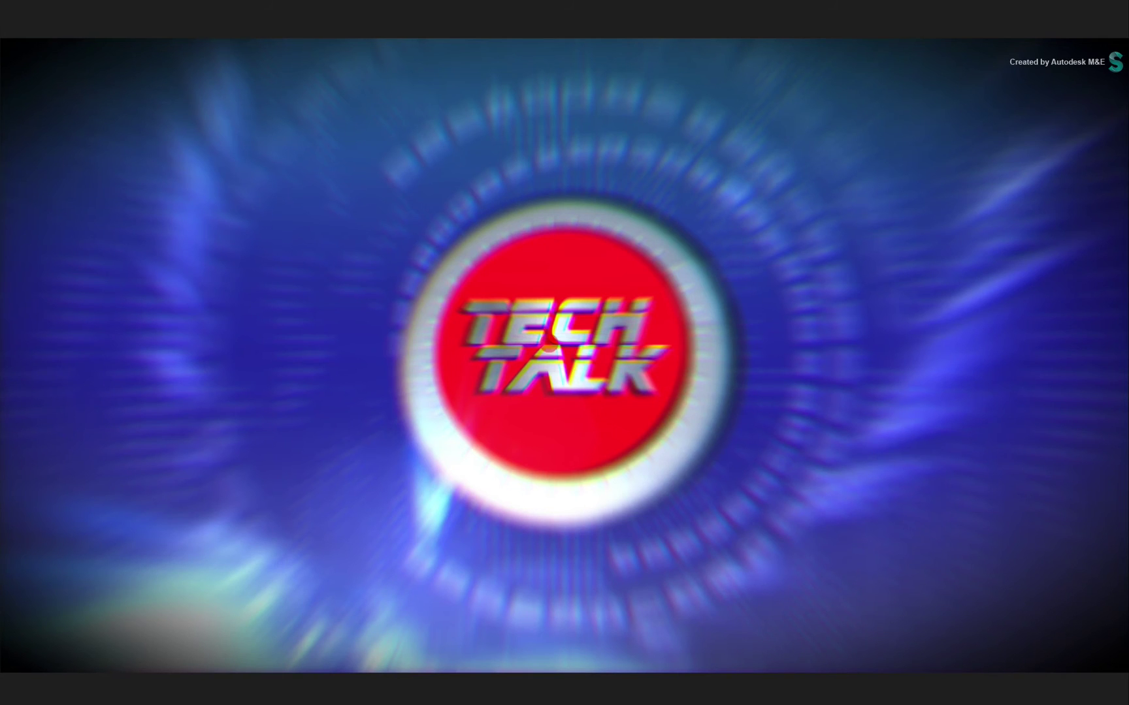
Shift the radial blur centre, then move the TECH TALK logo around in the full-screen Action viewer
mouse_move(545, 340)
left_mouse_down()
mouse_move(473, 381)
mouse_move(360, 272)
left_mouse_up()
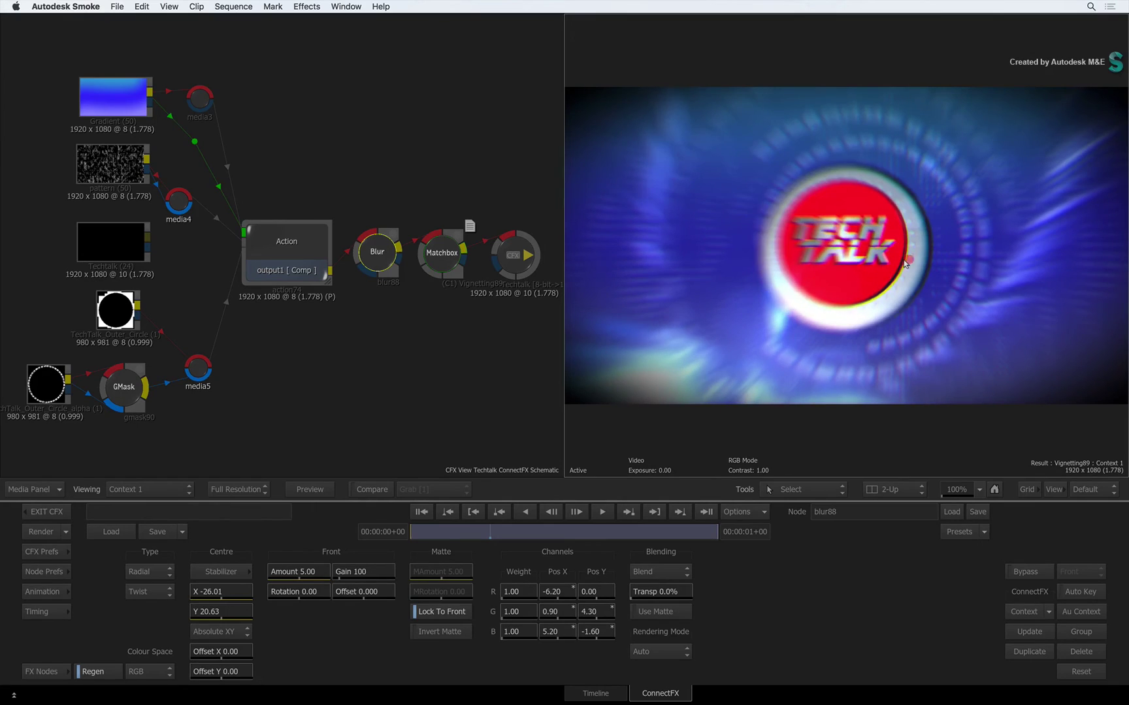
left_click(289, 236)
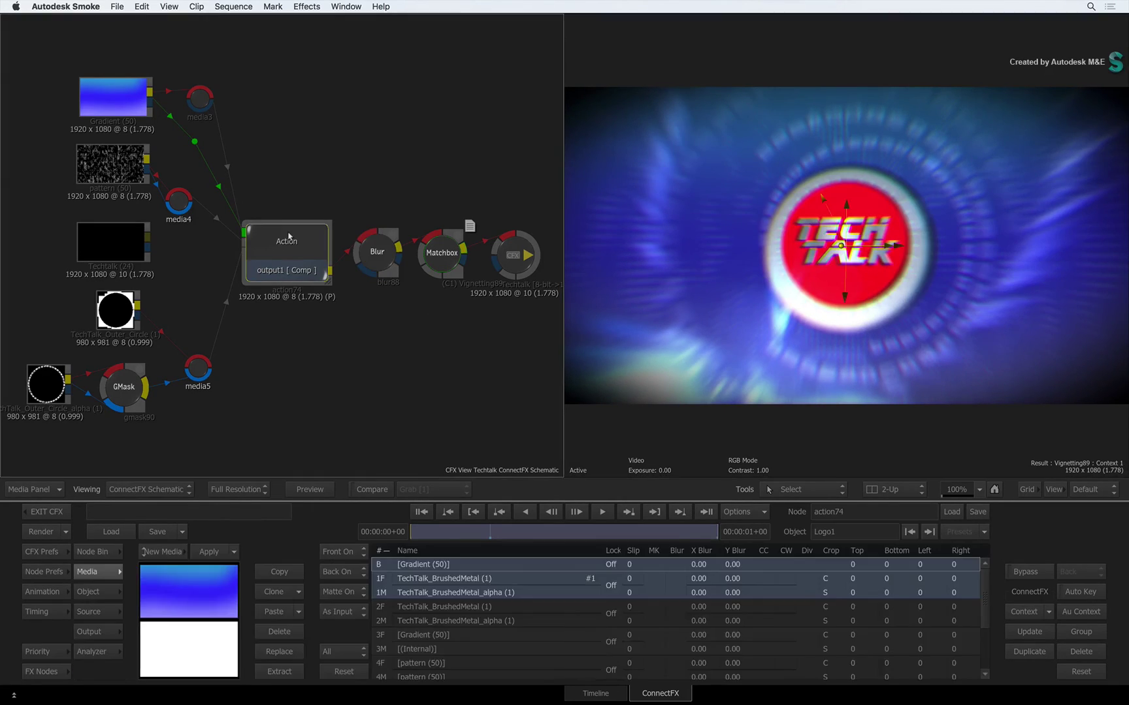
key("ctrl+Escape")
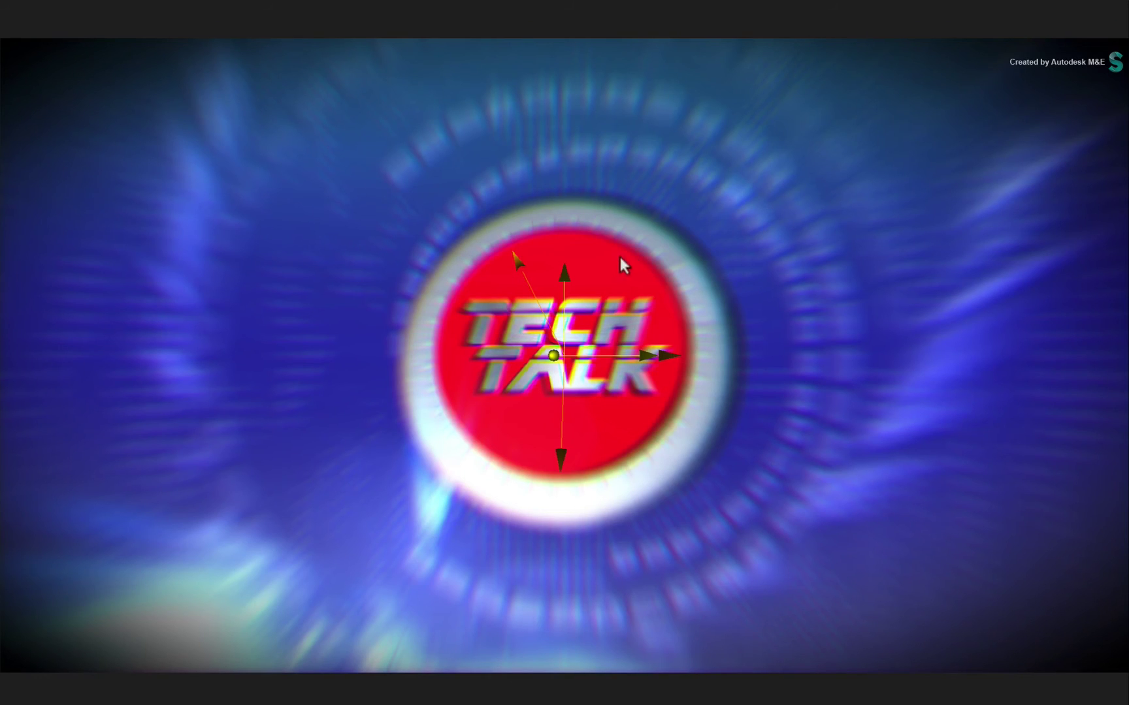
left_click_drag(711, 270, 523, 335)
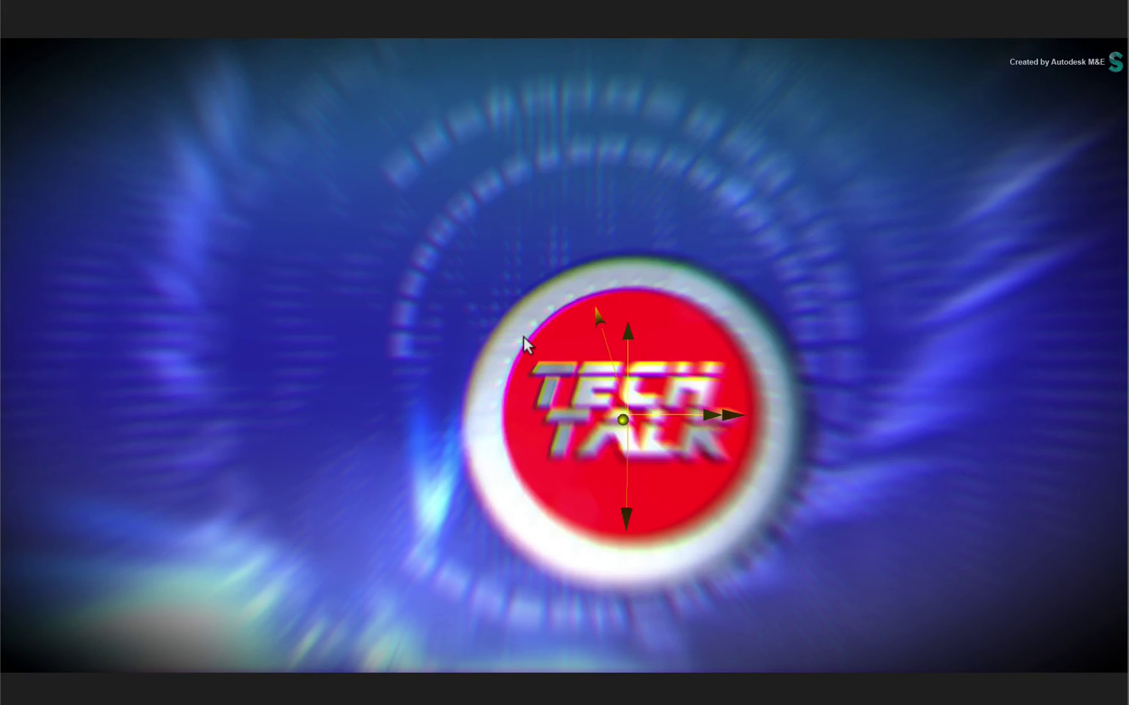
key("grave")
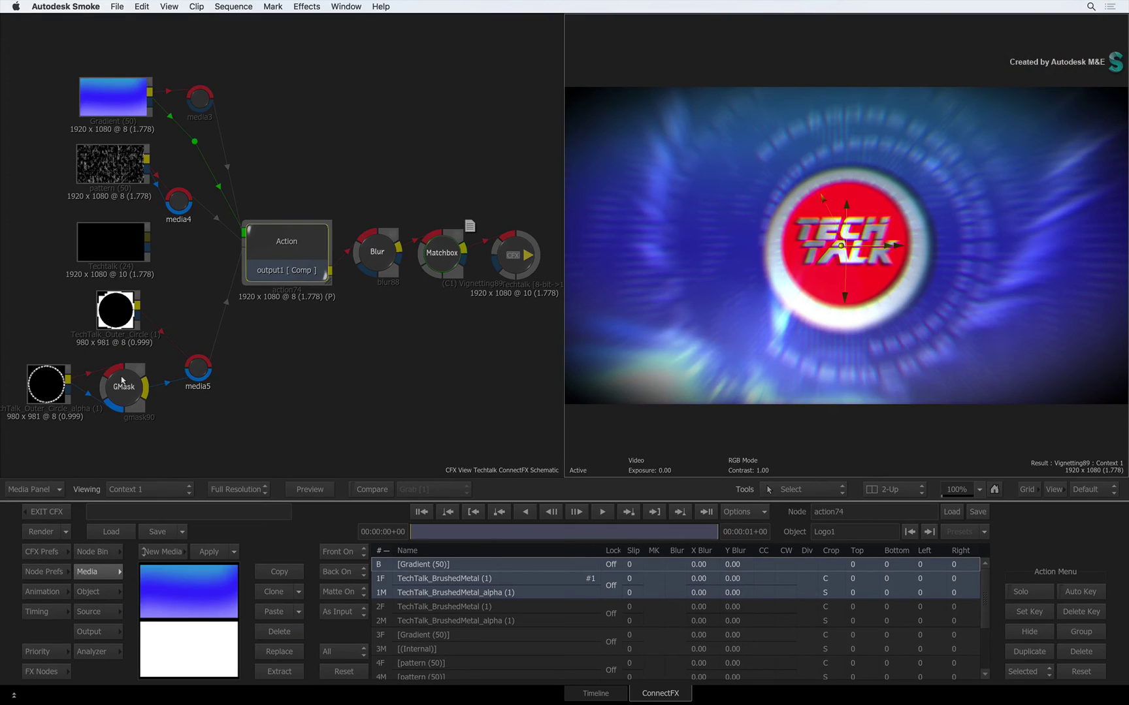
Drag a GMask corner point out and back, then undo the mask point move
key("grave")
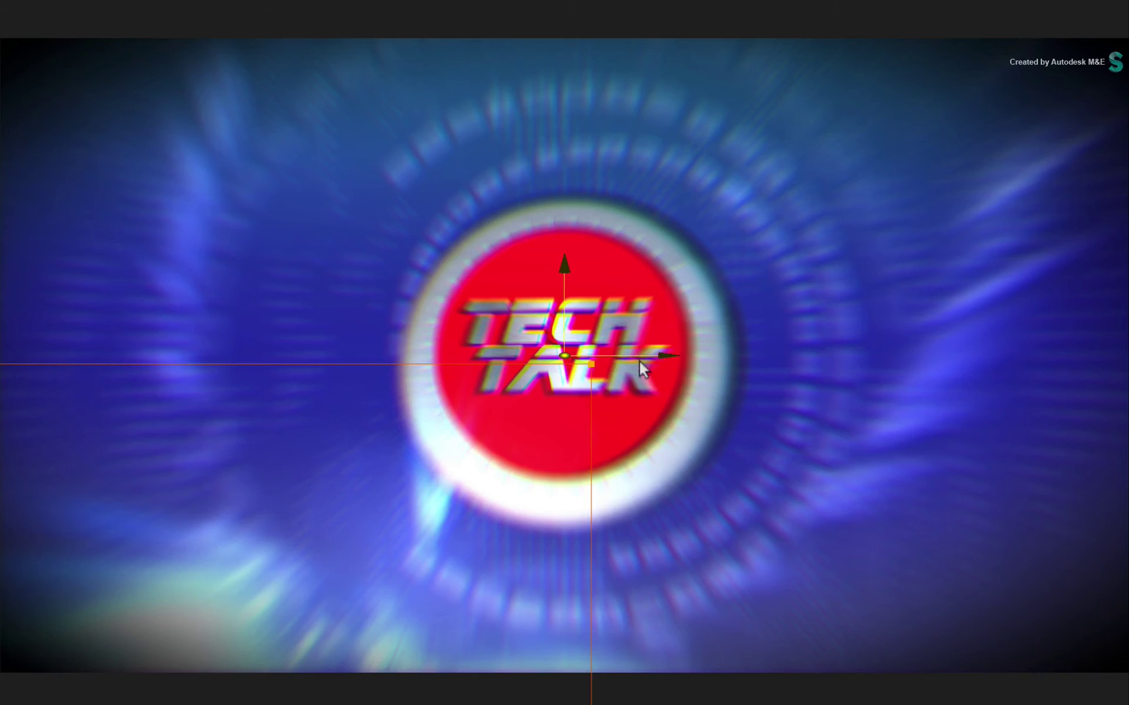
left_click_drag(584, 356, 755, 370)
left_click_drag(775, 420, 474, 303)
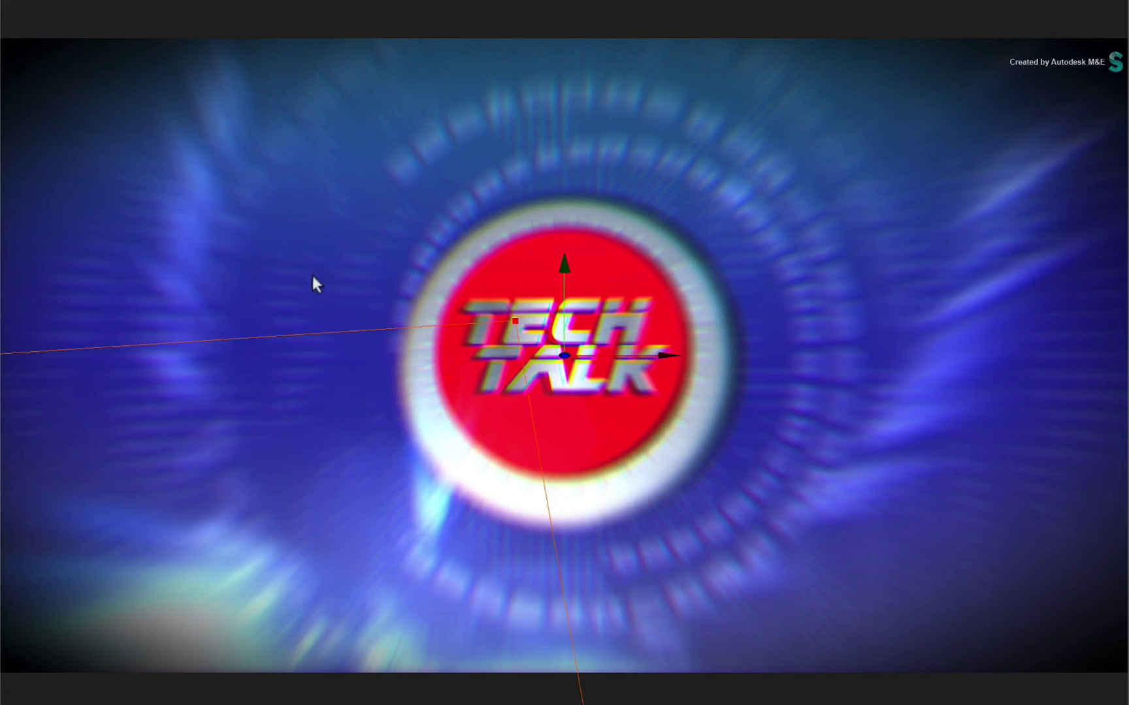
key("grave")
key("super+z")
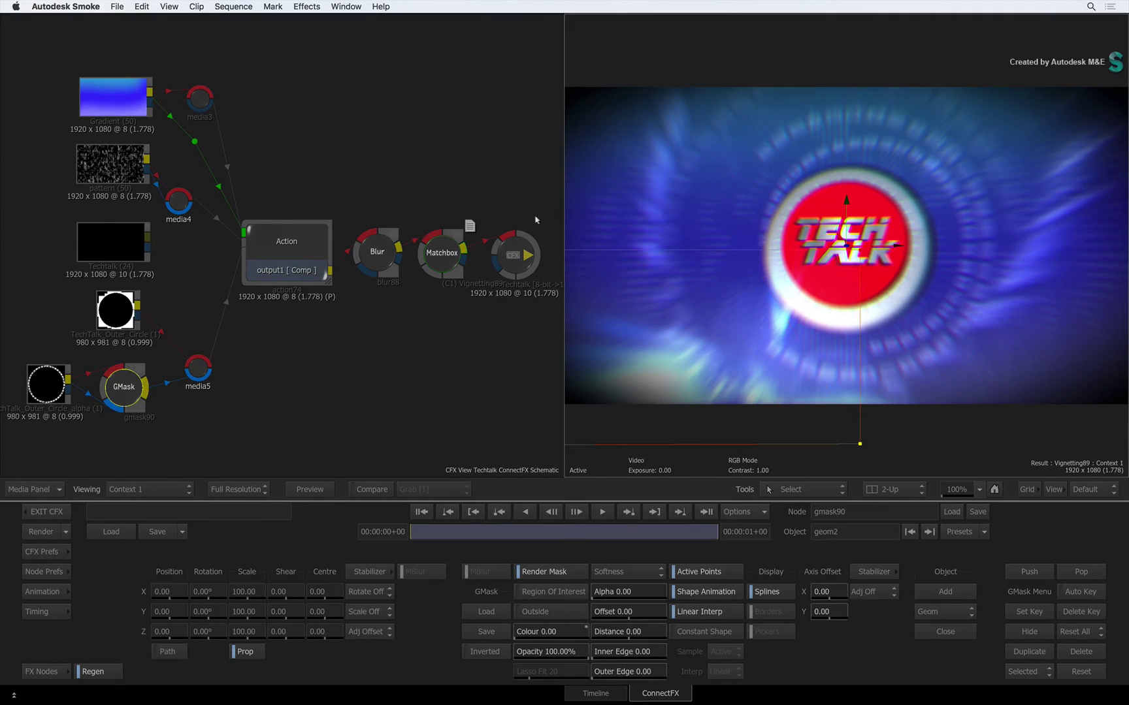
Select the Vignetting node, then reopen the Action node's media list showing Logo1
left_click(436, 251)
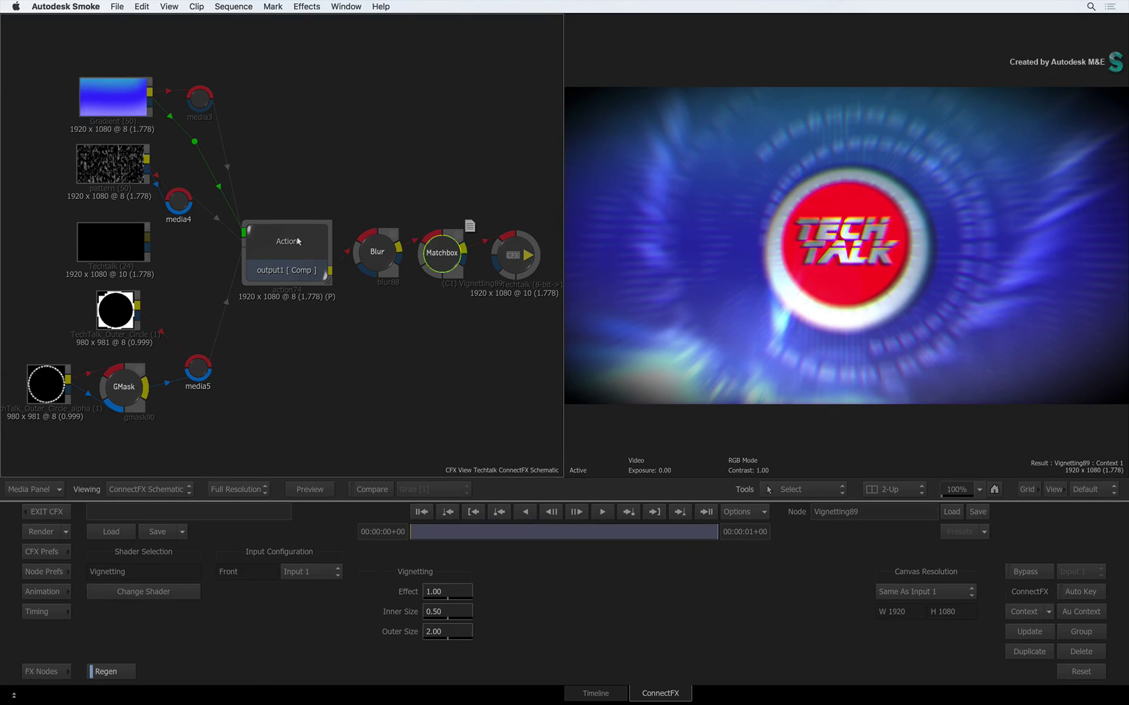
left_click(297, 241)
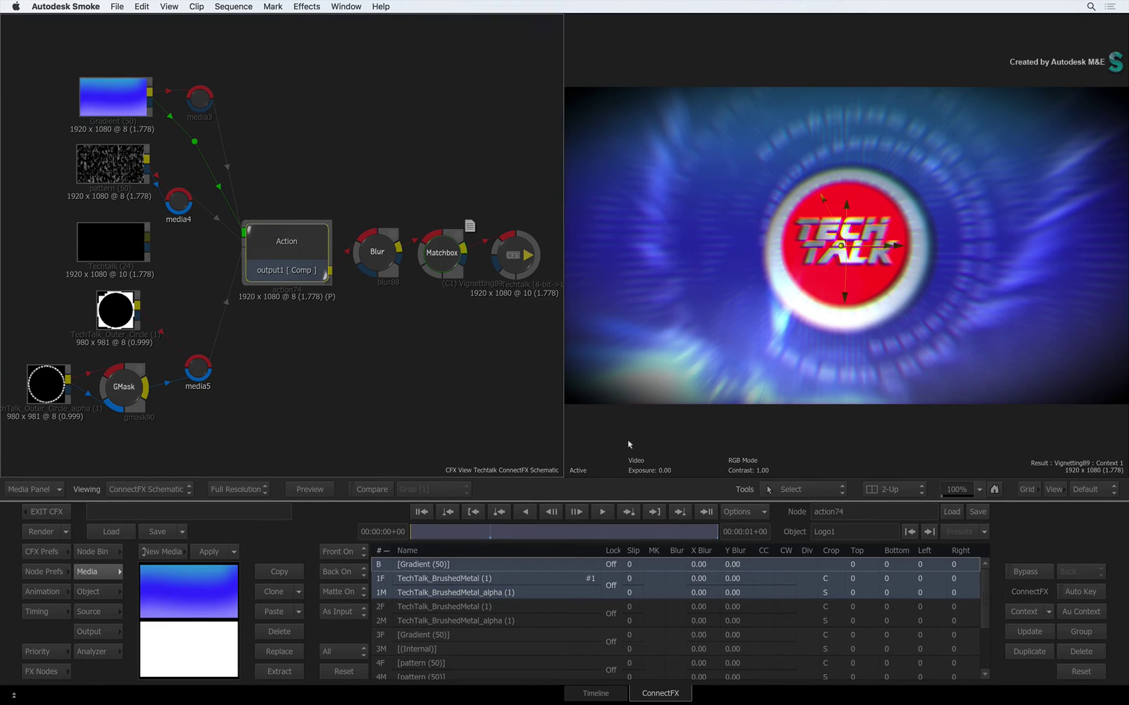